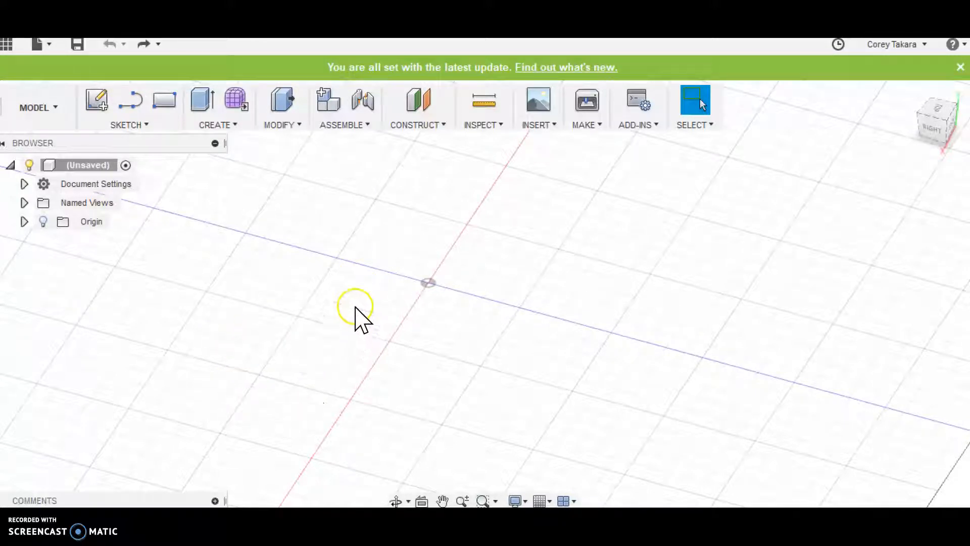
# - Start a new form to enter the Sculpt environment and dismiss the introductory notice
pyautogui.keyDown('shift'); pyautogui.moveTo(332, 328); pyautogui.dragTo(355, 298, button='middle'); pyautogui.keyUp('shift')
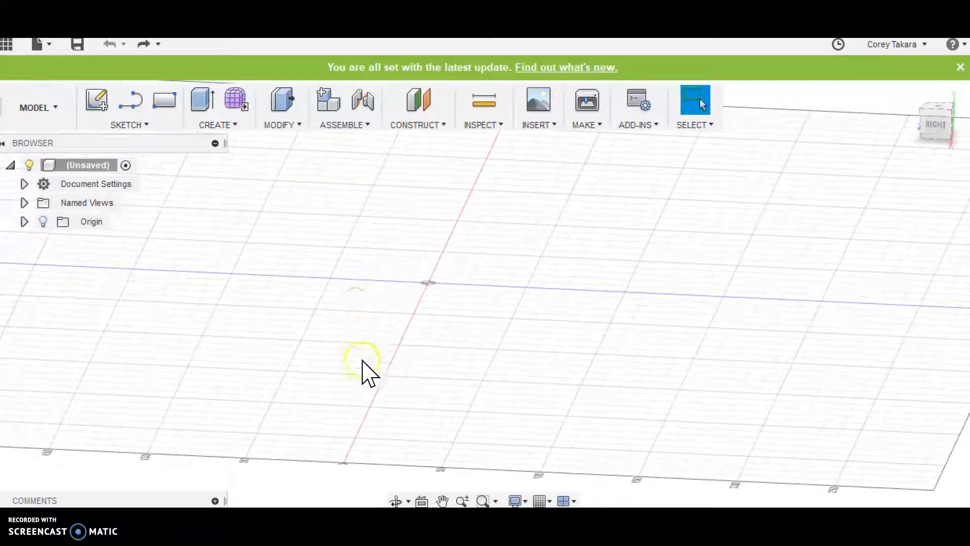
pyautogui.click(396, 500)
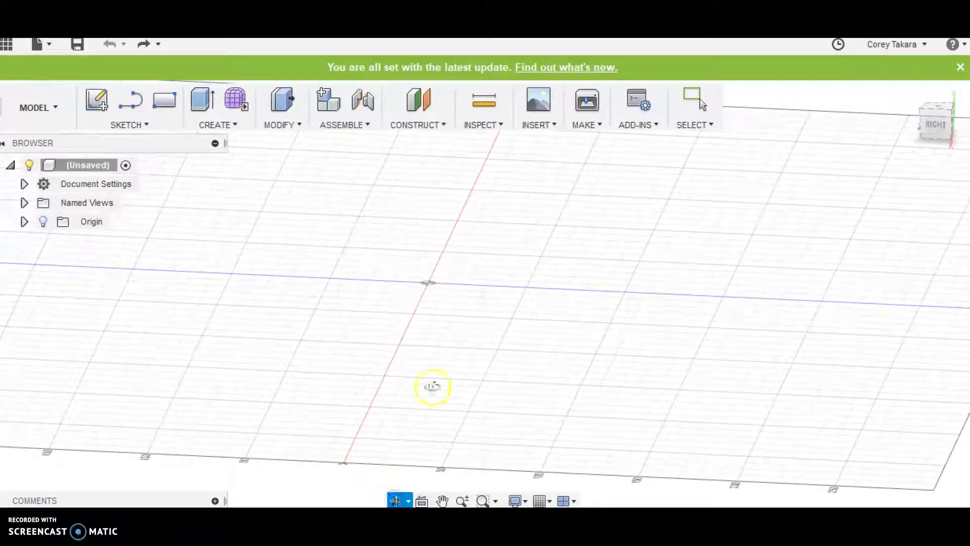
pyautogui.moveTo(434, 334)
pyautogui.mouseDown()
pyautogui.moveTo(398, 327)
pyautogui.moveTo(435, 335)
pyautogui.moveTo(435, 345)
pyautogui.moveTo(427, 340)
pyautogui.mouseUp()
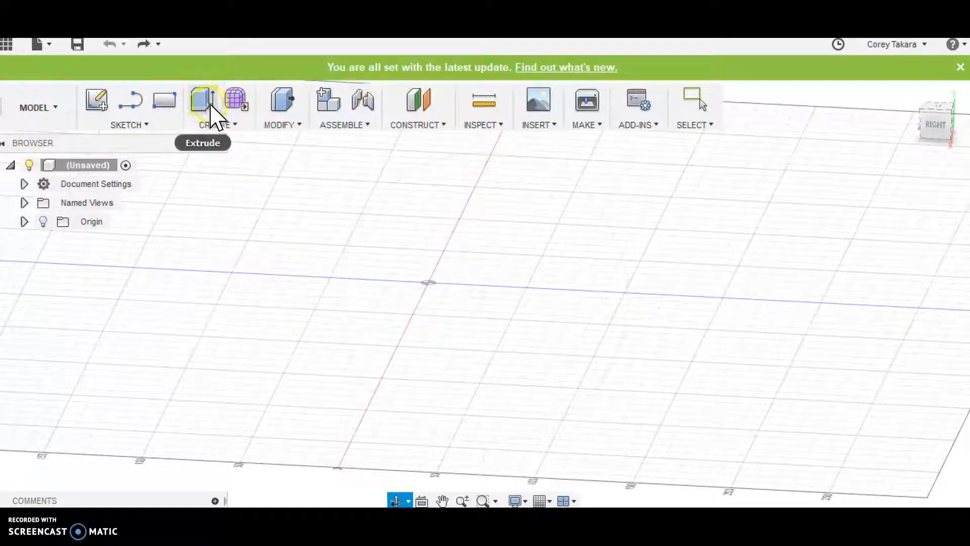
pyautogui.click(234, 107)
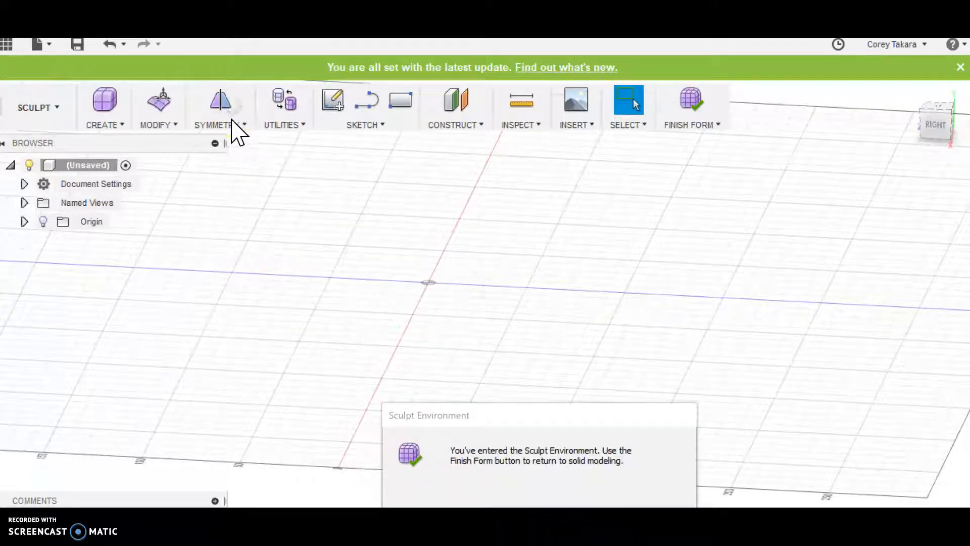
pyautogui.moveTo(588, 420)
pyautogui.mouseDown()
pyautogui.moveTo(621, 320)
pyautogui.moveTo(616, 307)
pyautogui.mouseUp()
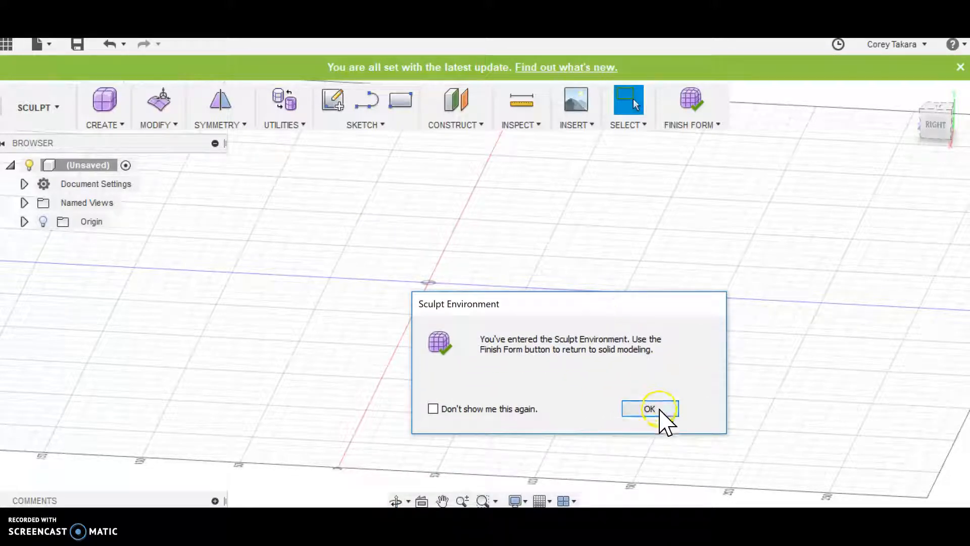
pyautogui.click(651, 409)
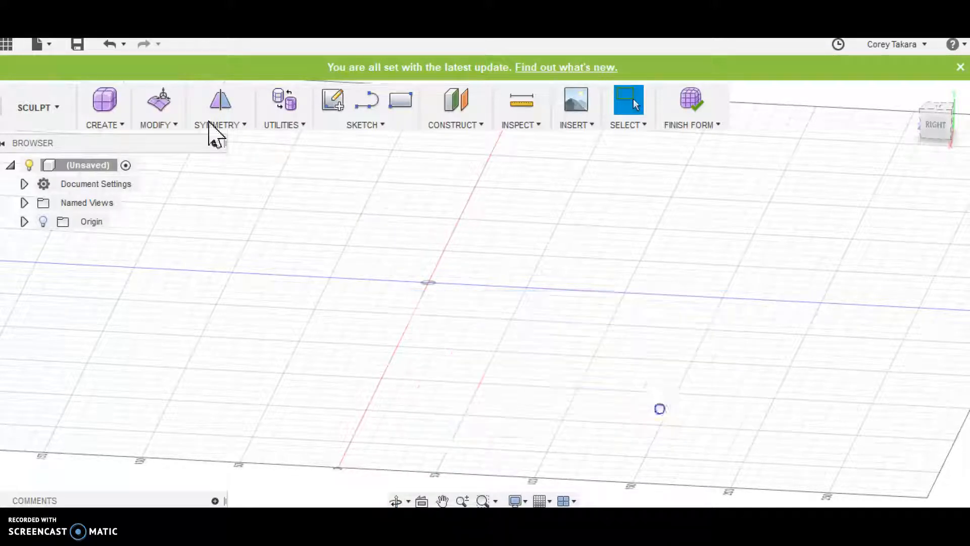
# - Place a box form on the horizontal origin plane, centred near the origin, with a base about 98 by 50 mm
pyautogui.click(107, 125)
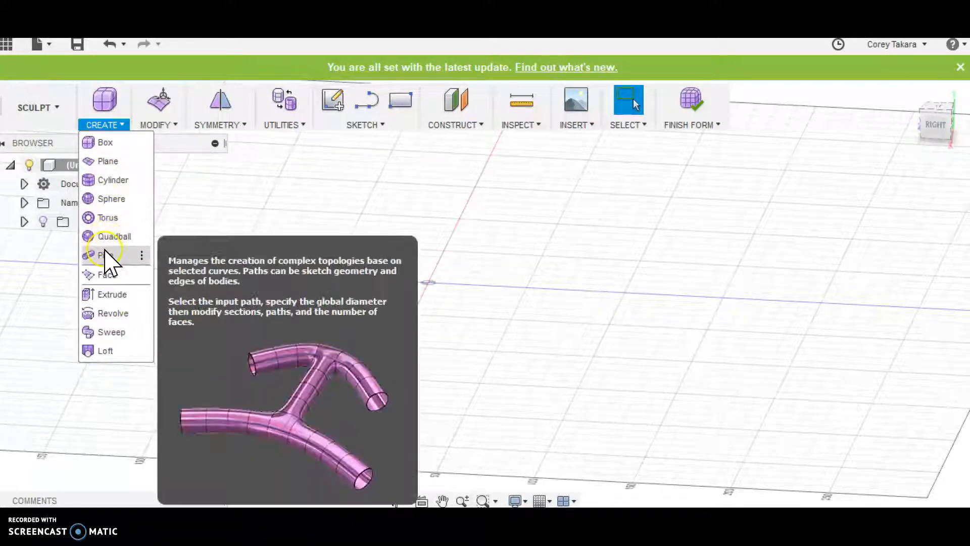
pyautogui.click(104, 143)
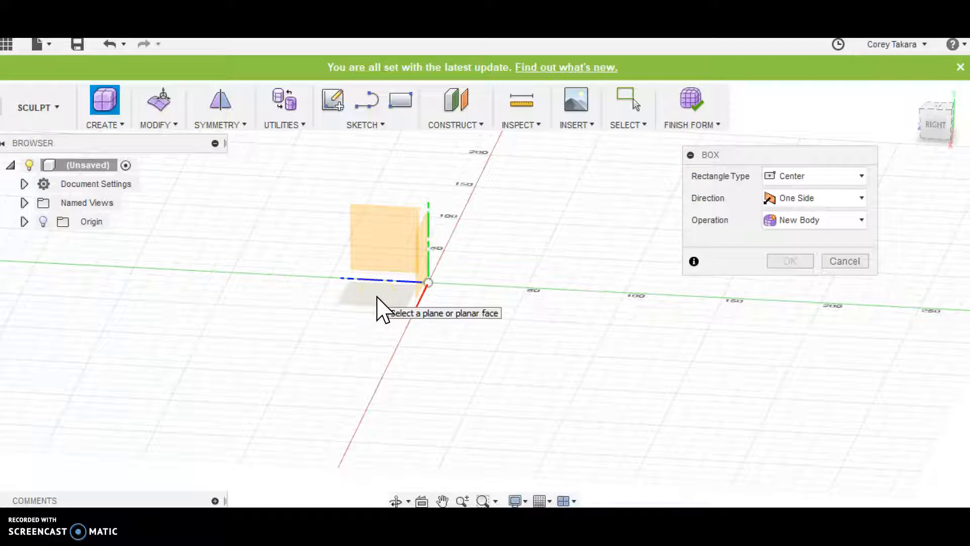
pyautogui.click(377, 298)
pyautogui.click(438, 291)
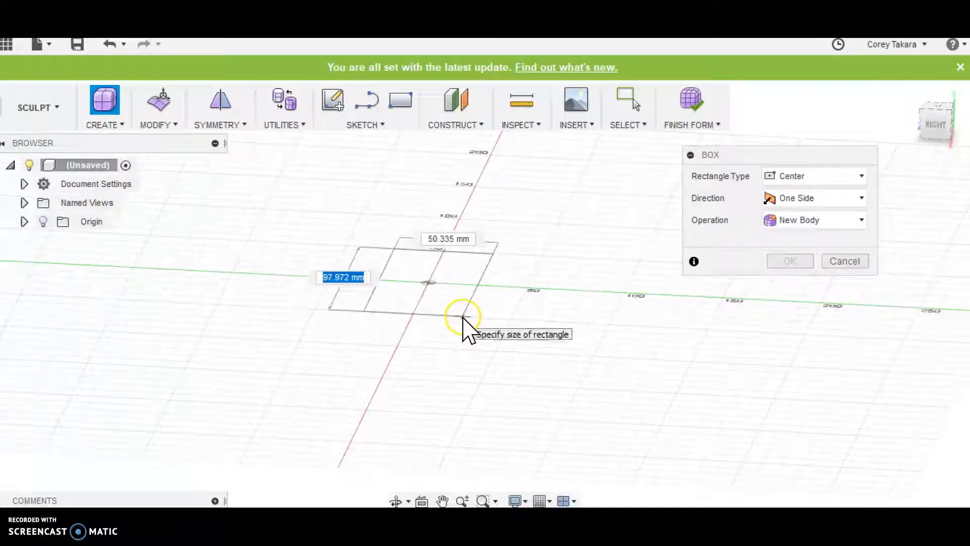
pyautogui.click(463, 317)
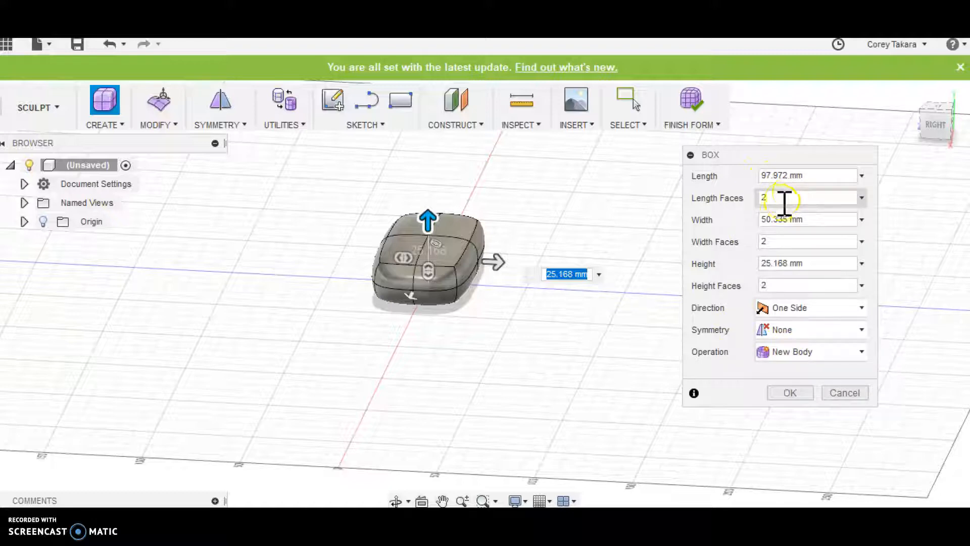
# - Set the box's length, width and height to 50 mm each
pyautogui.click(791, 175)
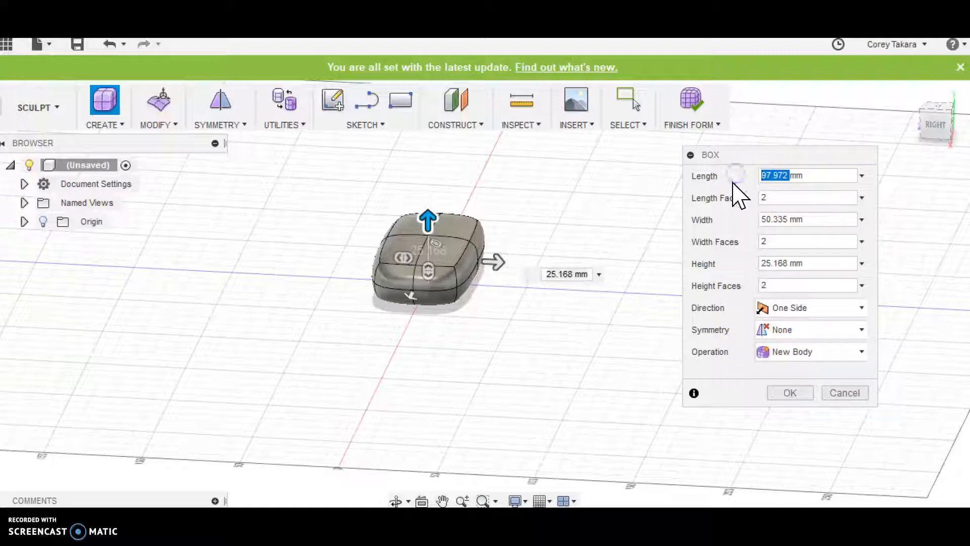
pyautogui.write('50mm')
pyautogui.click(787, 219)
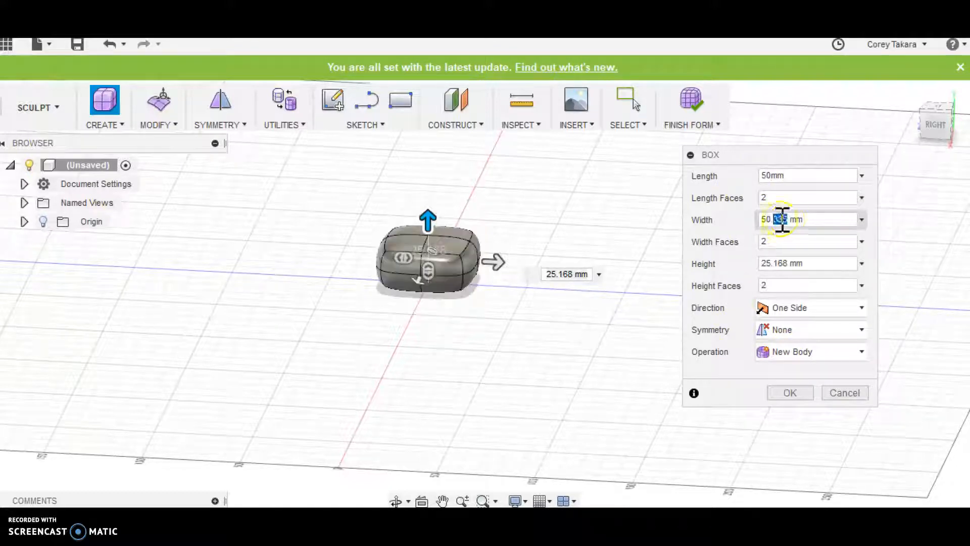
pyautogui.write('50')
pyautogui.click(779, 264)
pyautogui.doubleClick(789, 264)
pyautogui.write('50mm')
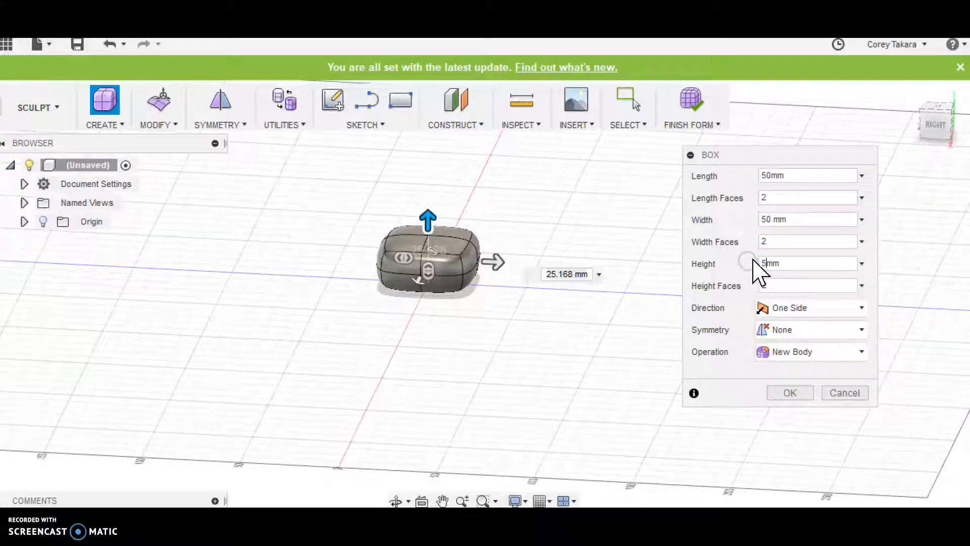
# - Try three width faces and three length faces on the box
pyautogui.click(783, 242)
pyautogui.doubleClick(767, 241)
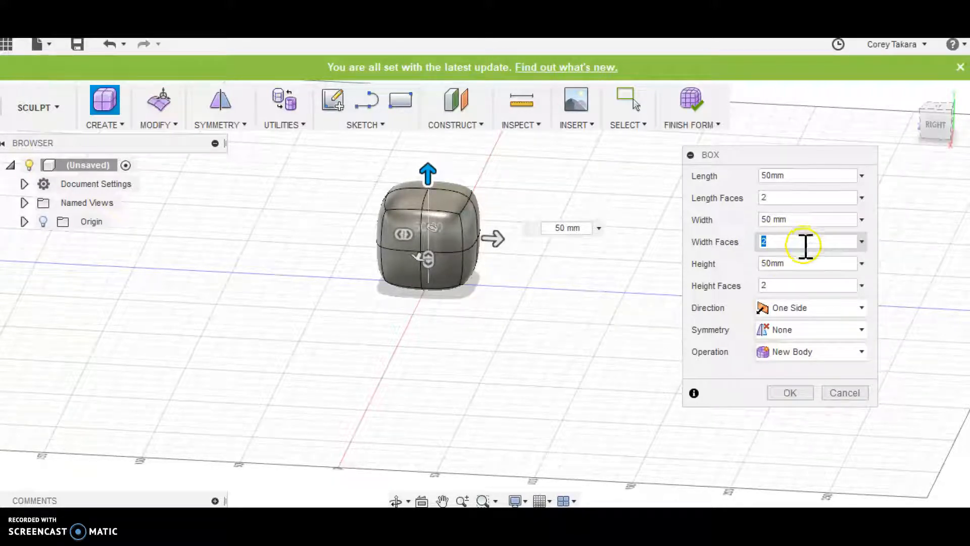
pyautogui.write('3')
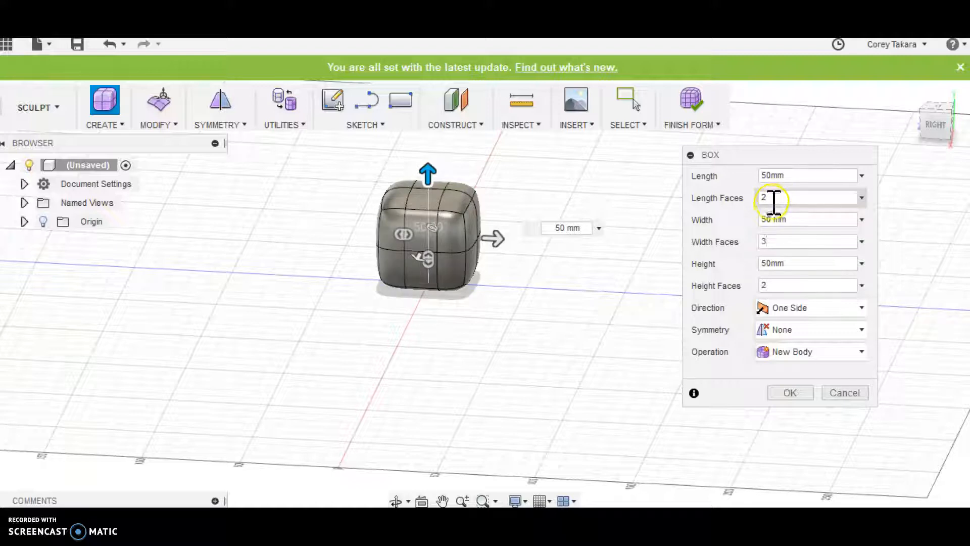
pyautogui.doubleClick(756, 198)
pyautogui.write('3')
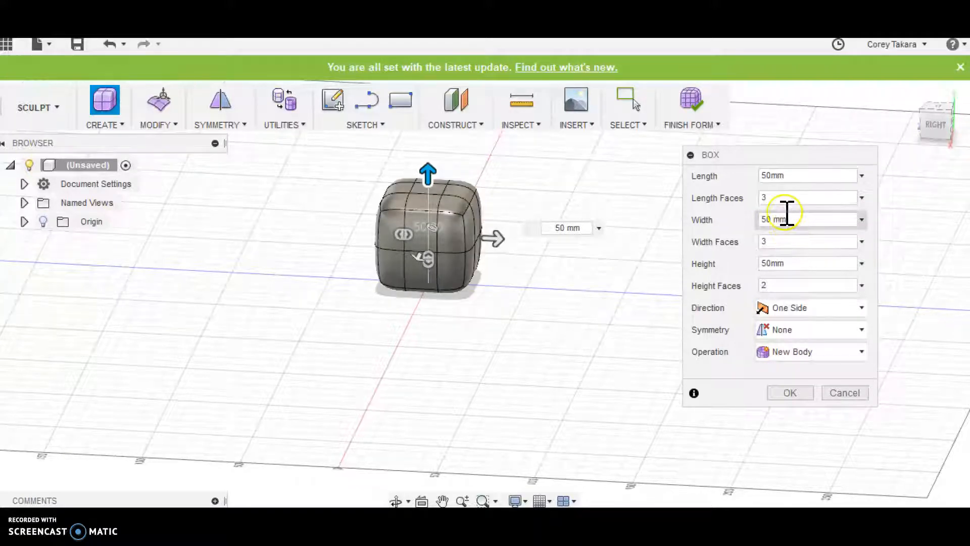
# - Set the box's length faces and width faces to 2 and create it as a new body
pyautogui.doubleClick(771, 198)
pyautogui.write('2')
pyautogui.doubleClick(768, 241)
pyautogui.write('2')
pyautogui.click(791, 263)
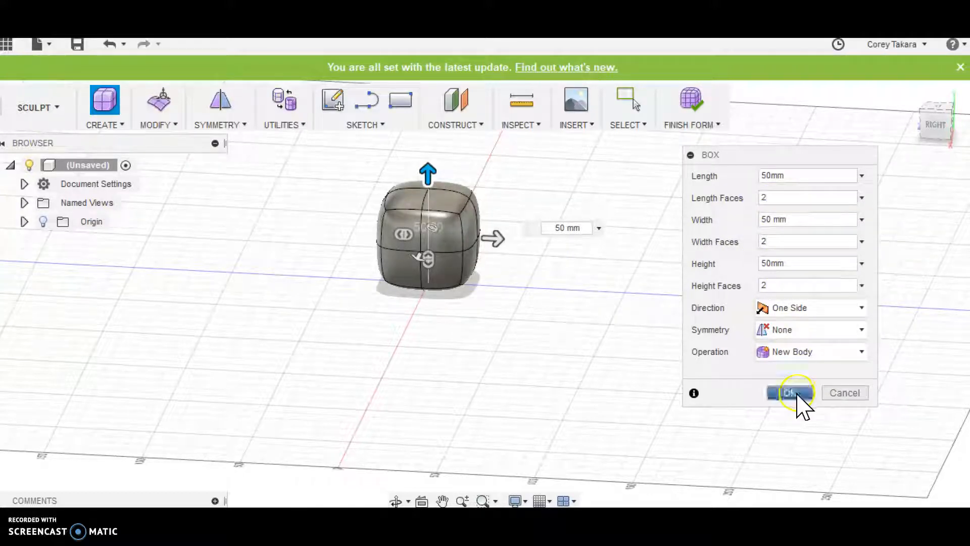
pyautogui.click(792, 395)
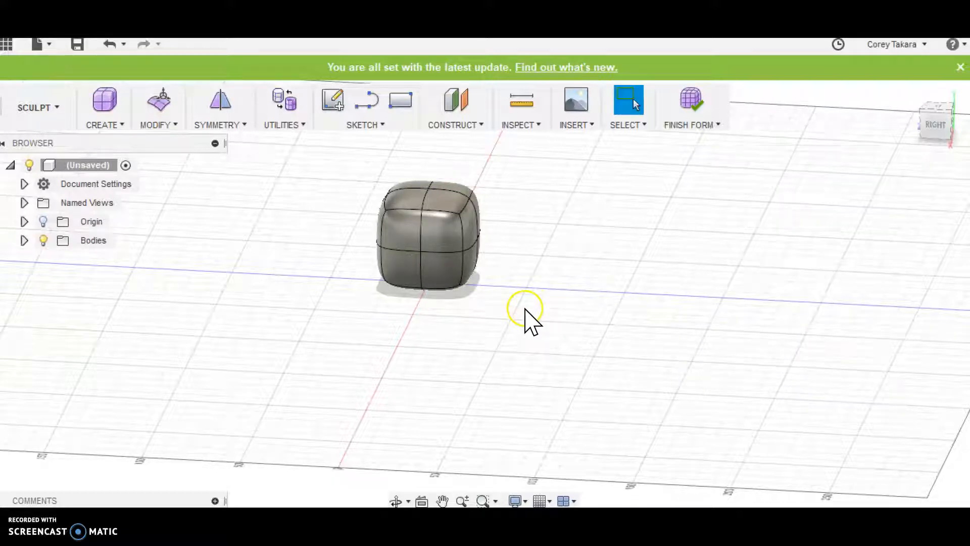
# - Select the four top faces of the box with Edit Form and delete them to open the box
pyautogui.moveTo(483, 296)
pyautogui.keyDown('shift'); pyautogui.mouseDown(button='middle')
pyautogui.moveTo(500, 308)
pyautogui.moveTo(558, 305)
pyautogui.moveTo(493, 324)
pyautogui.moveTo(444, 316)
pyautogui.moveTo(491, 301)
pyautogui.moveTo(554, 322)
pyautogui.moveTo(623, 321)
pyautogui.moveTo(608, 351)
pyautogui.moveTo(392, 303)
pyautogui.moveTo(512, 290)
pyautogui.moveTo(548, 325)
pyautogui.moveTo(479, 318)
pyautogui.moveTo(425, 297)
pyautogui.moveTo(370, 310)
pyautogui.moveTo(545, 290)
pyautogui.moveTo(524, 307)
pyautogui.mouseUp(button='middle'); pyautogui.keyUp('shift')
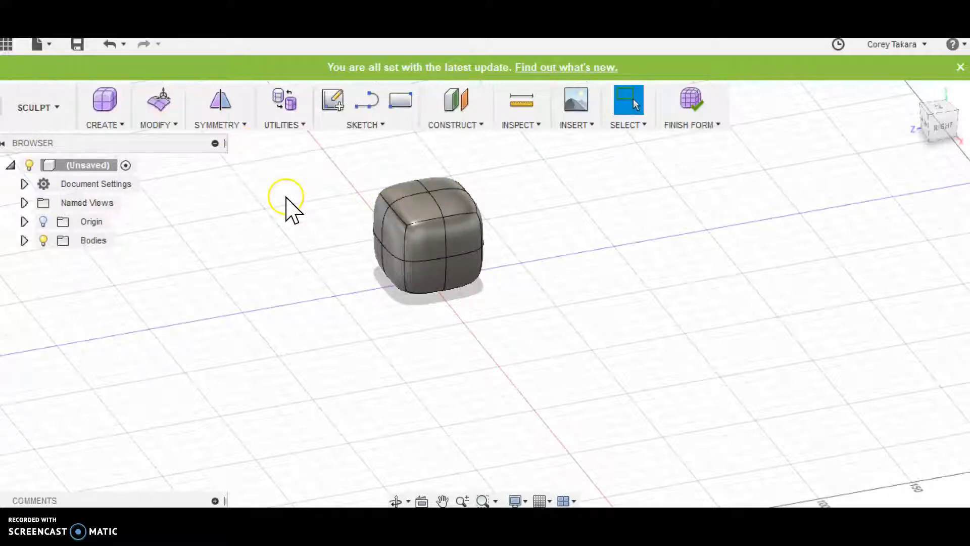
pyautogui.click(160, 114)
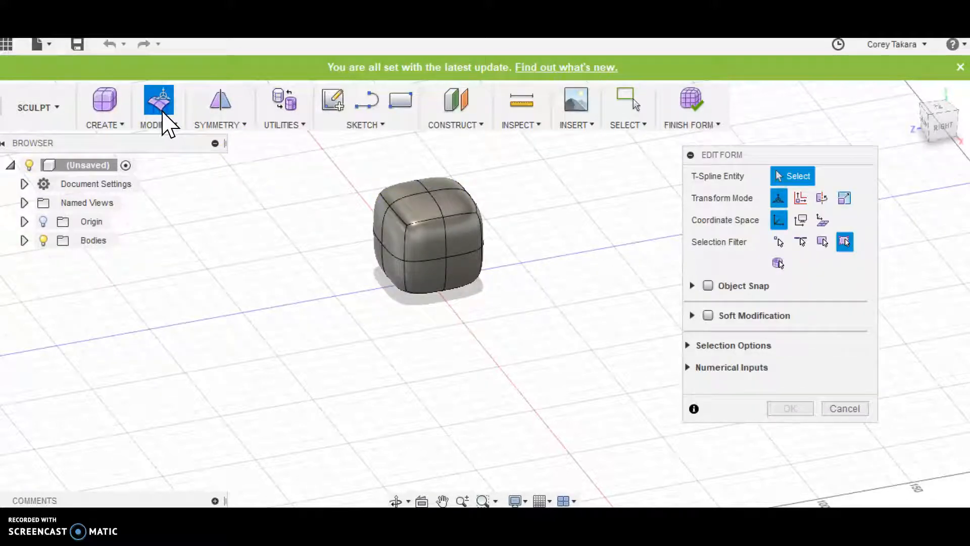
pyautogui.click(435, 209)
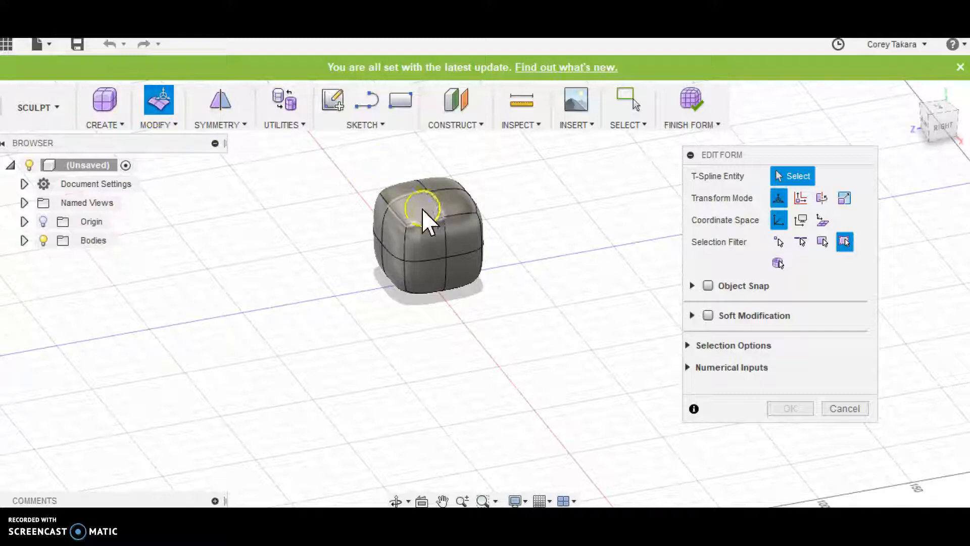
pyautogui.click(419, 211)
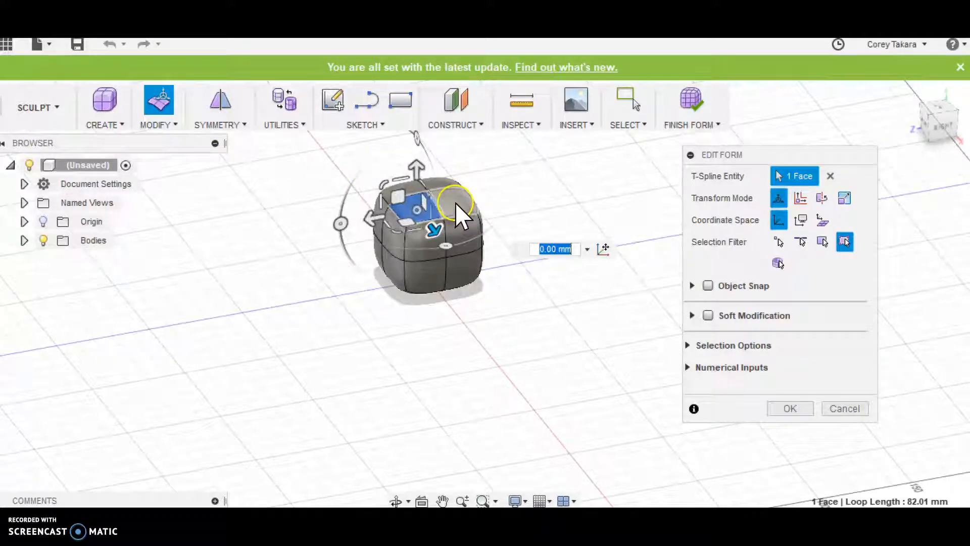
pyautogui.keyDown('shift'); pyautogui.click(455, 202); pyautogui.keyUp('shift')
pyautogui.keyDown('shift'); pyautogui.click(433, 182); pyautogui.keyUp('shift')
pyautogui.keyDown('shift'); pyautogui.click(406, 190); pyautogui.keyUp('shift')
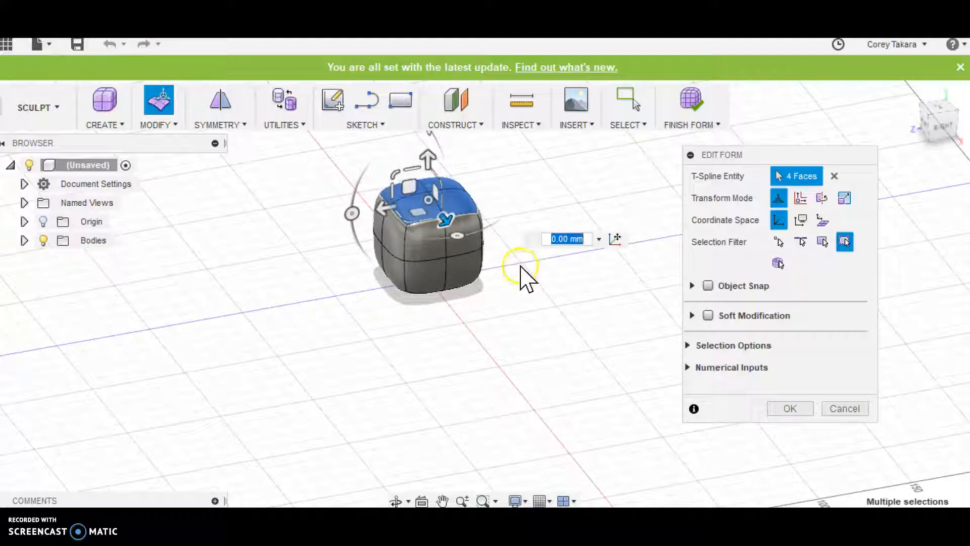
pyautogui.rightClick(451, 202)
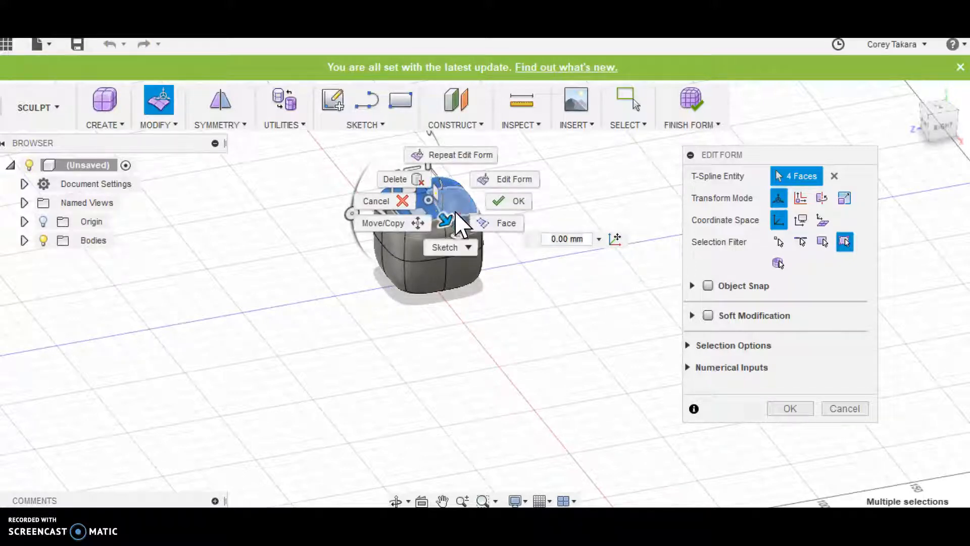
pyautogui.click(419, 180)
pyautogui.click(419, 179)
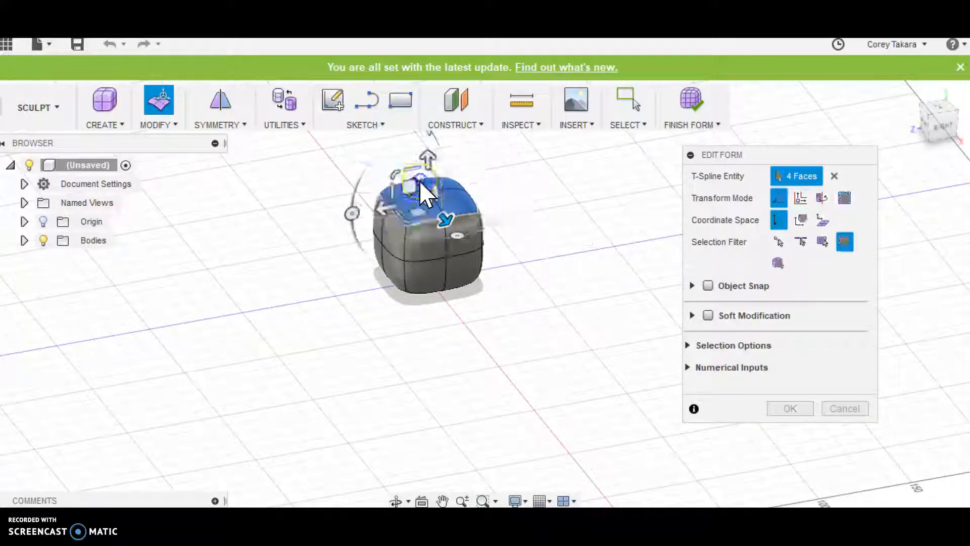
# - Select the eight edges around the open rim and thicken the body by 4 mm in the Normal direction
pyautogui.keyDown('shift'); pyautogui.moveTo(513, 238); pyautogui.dragTo(444, 259, button='middle'); pyautogui.keyUp('shift')
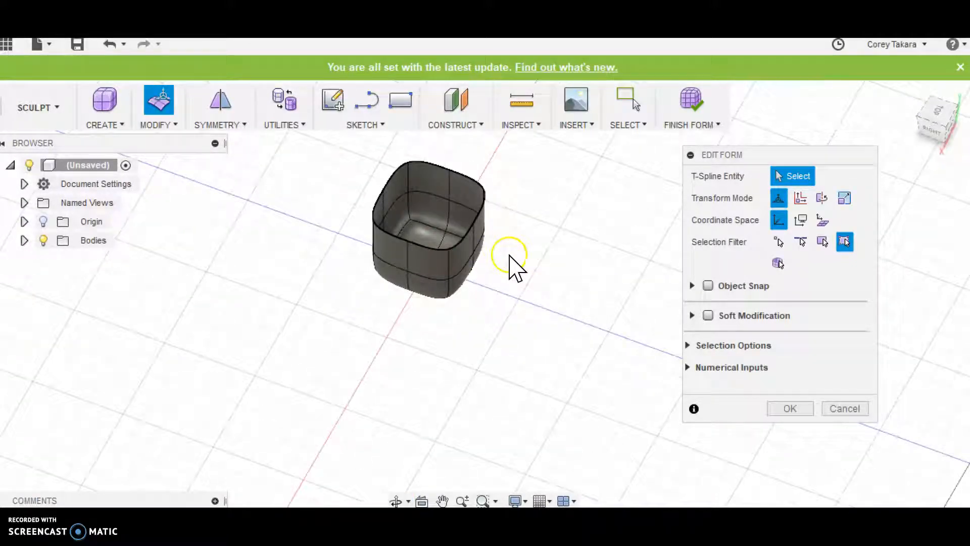
pyautogui.press('capslock')
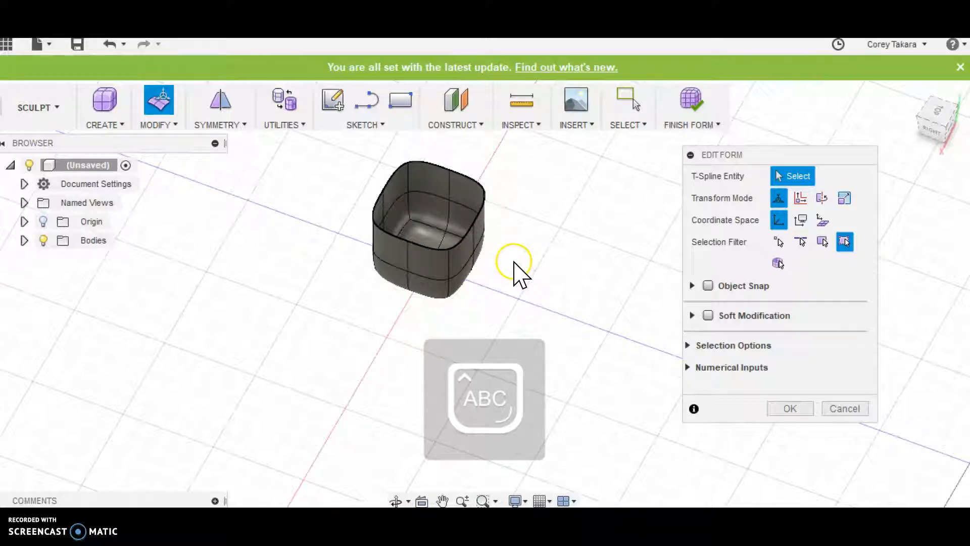
pyautogui.click(457, 242)
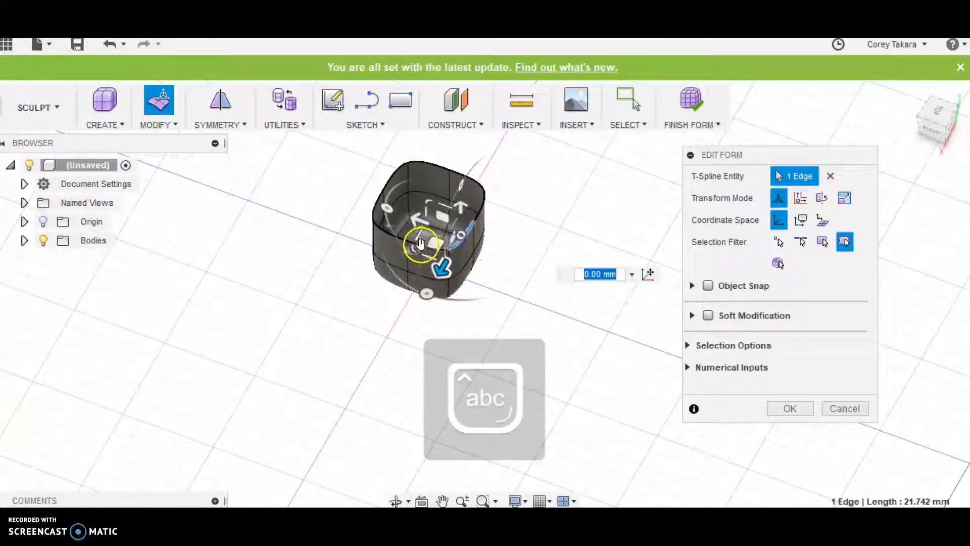
pyautogui.keyDown('shift'); pyautogui.click(399, 242); pyautogui.keyUp('shift')
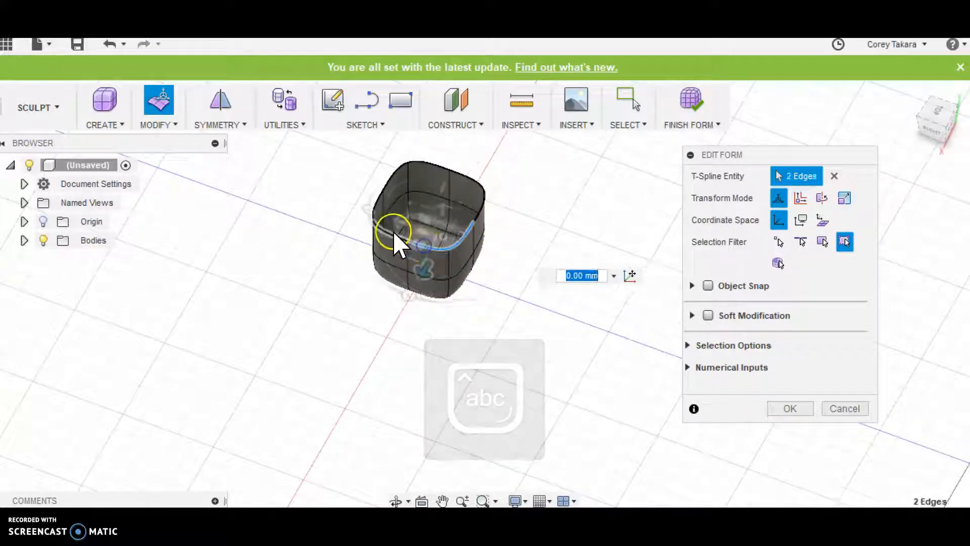
pyautogui.keyDown('shift'); pyautogui.click(380, 200); pyautogui.keyUp('shift')
pyautogui.keyDown('shift'); pyautogui.click(391, 179); pyautogui.keyUp('shift')
pyautogui.keyDown('shift'); pyautogui.click(424, 169); pyautogui.keyUp('shift')
pyautogui.keyDown('shift'); pyautogui.click(457, 174); pyautogui.keyUp('shift')
pyautogui.keyDown('shift'); pyautogui.click(480, 200); pyautogui.keyUp('shift')
pyautogui.keyDown('shift'); pyautogui.click(482, 215); pyautogui.keyUp('shift')
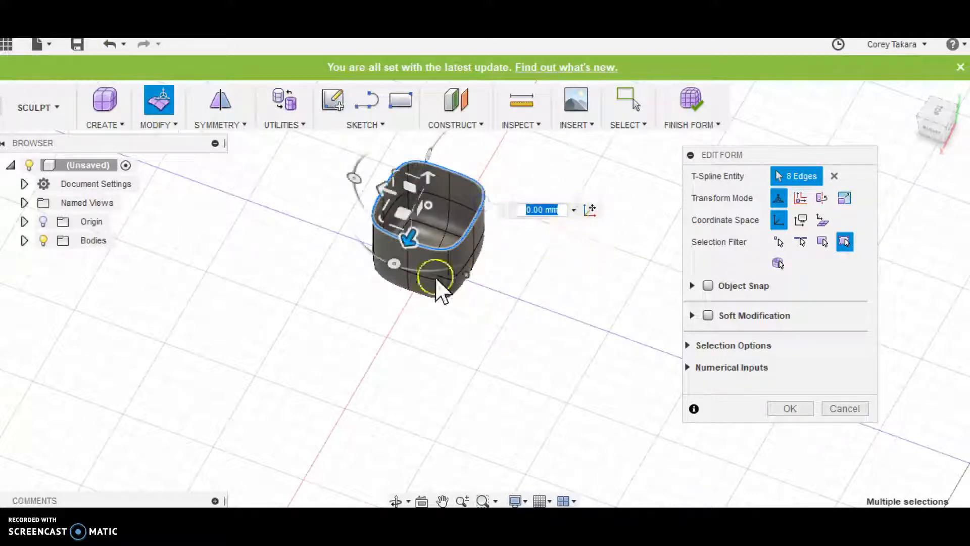
pyautogui.click(165, 123)
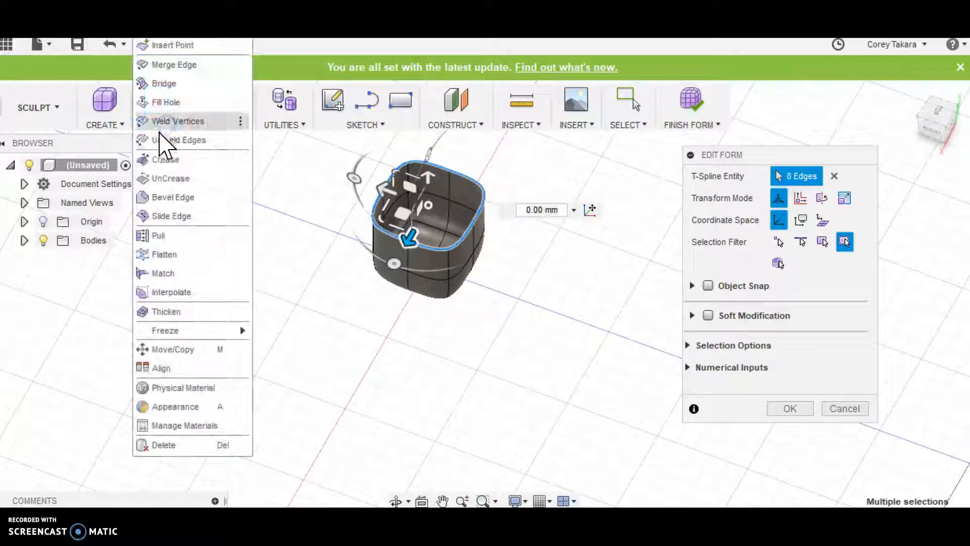
pyautogui.click(186, 311)
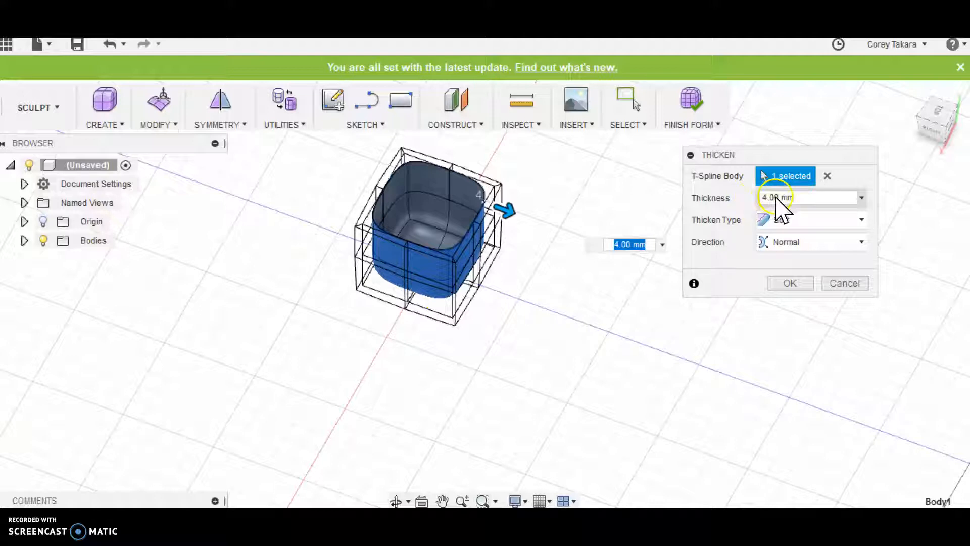
pyautogui.click(789, 283)
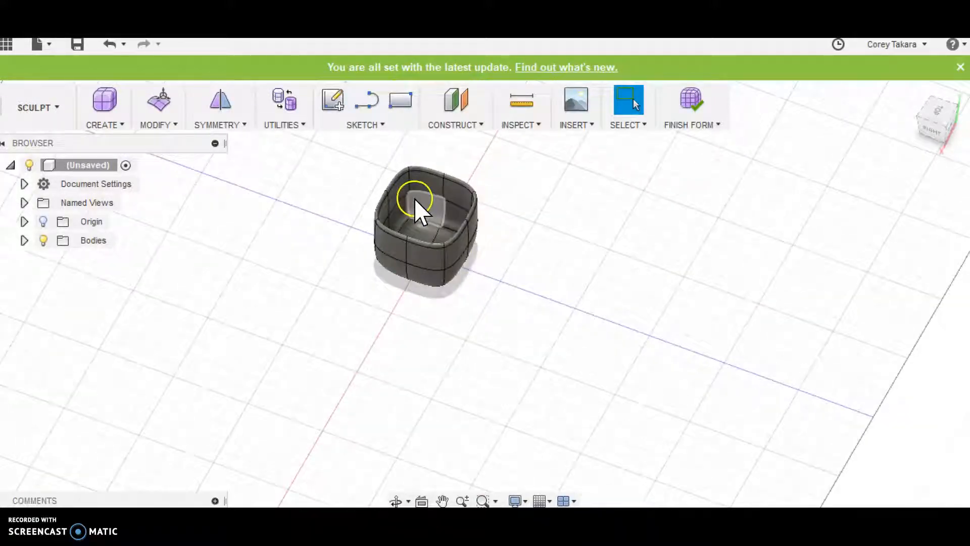
# - Finish the thickened form to convert it to a solid and return to the Model workspace
pyautogui.scroll(3, 414, 198)
pyautogui.keyDown('shift'); pyautogui.moveTo(595, 275); pyautogui.dragTo(509, 254, button='middle'); pyautogui.keyUp('shift')
pyautogui.click(668, 267)
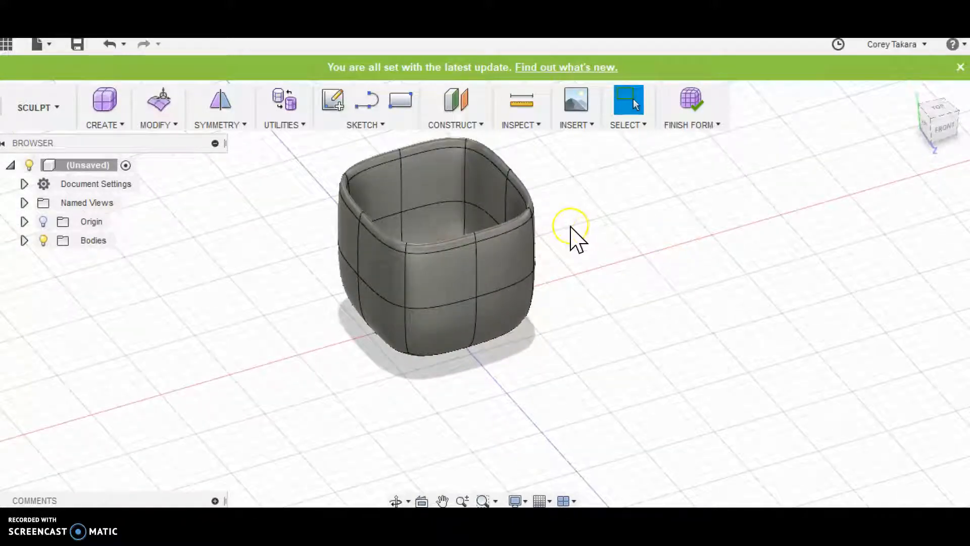
pyautogui.click(694, 111)
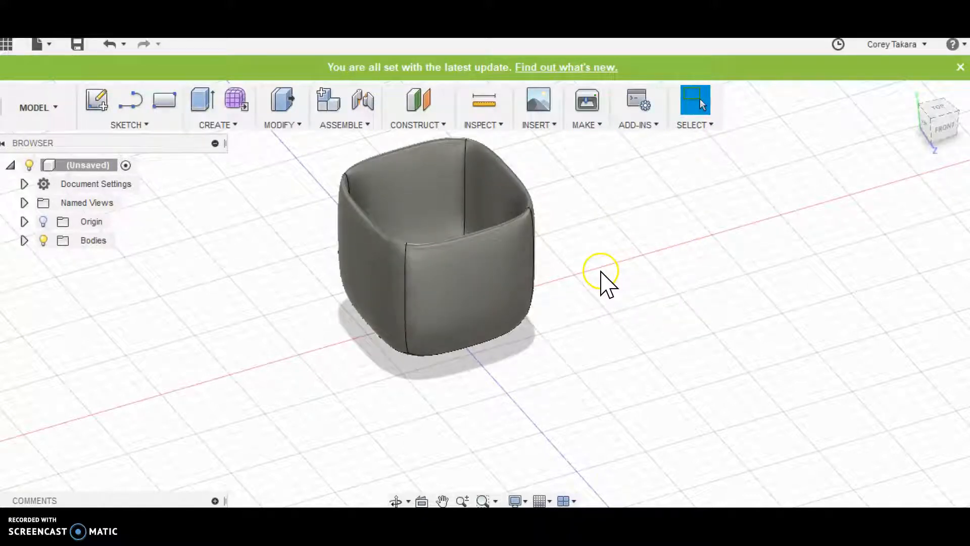
# - Examine the 3D Print settings and the available print utilities, and cancel without sending the container to print
pyautogui.click(588, 125)
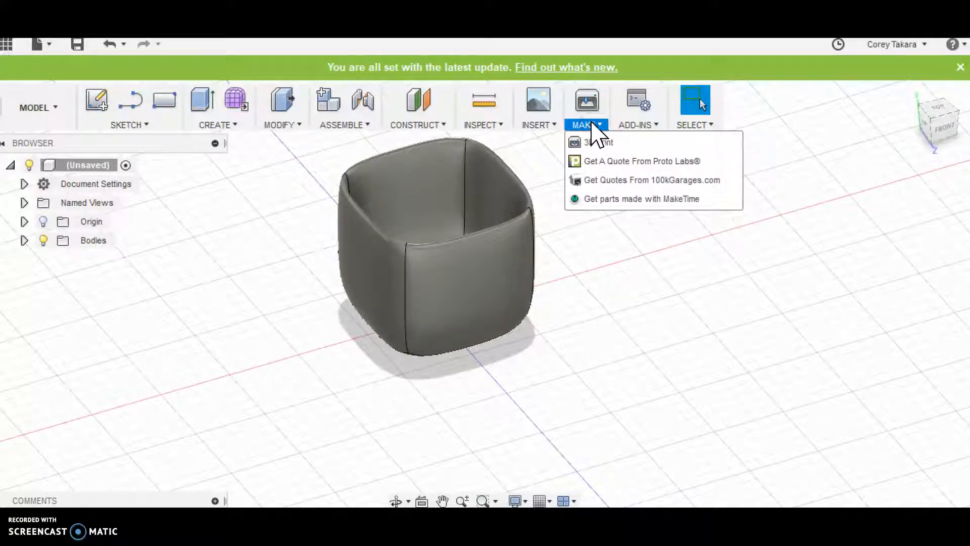
pyautogui.click(590, 143)
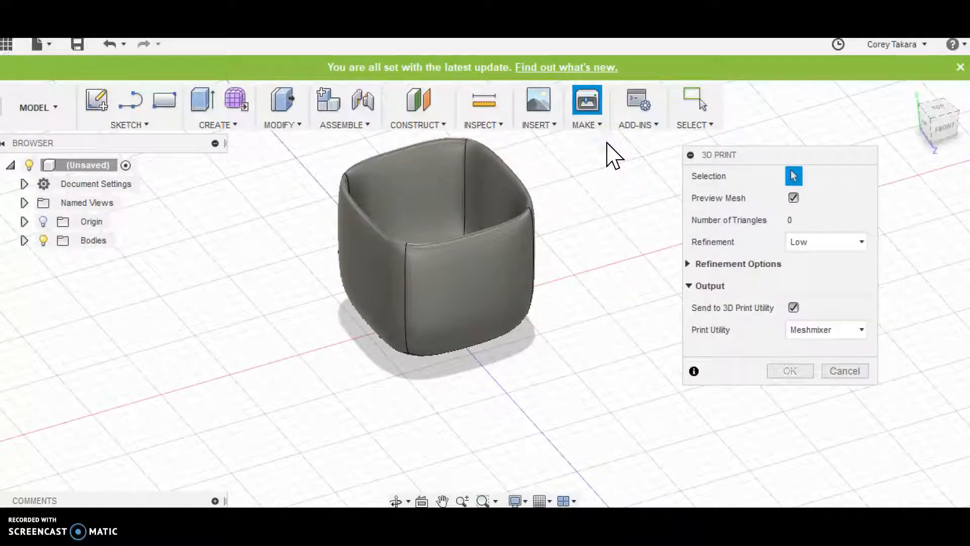
pyautogui.click(859, 330)
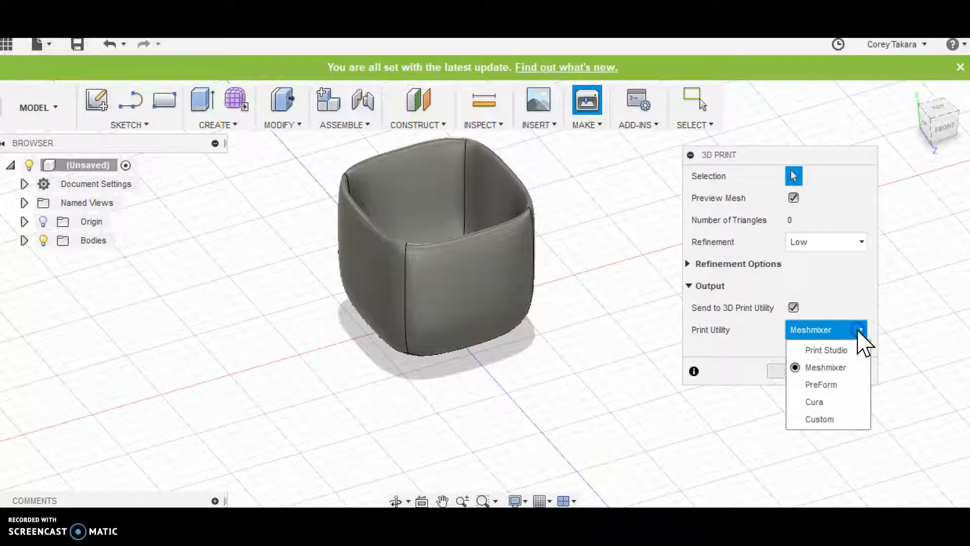
pyautogui.click(657, 296)
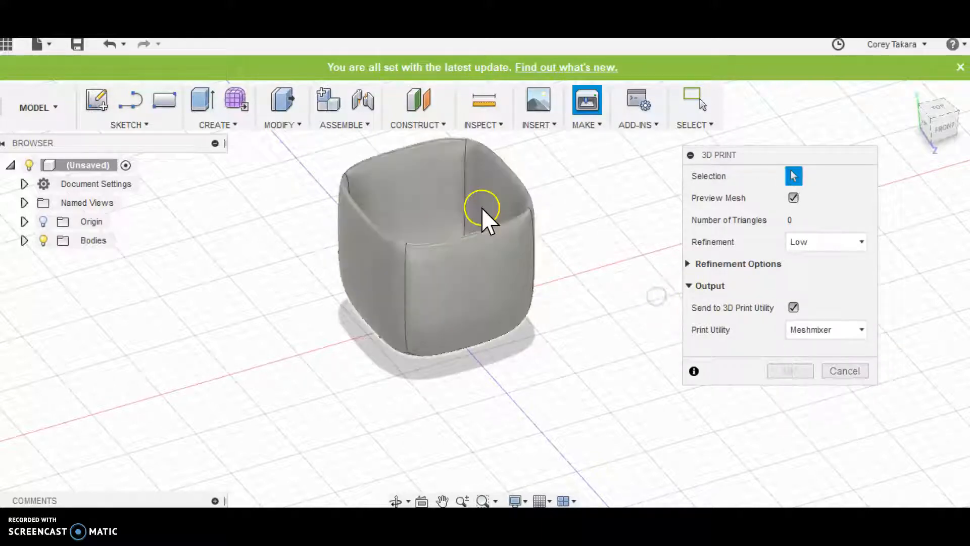
pyautogui.click(843, 371)
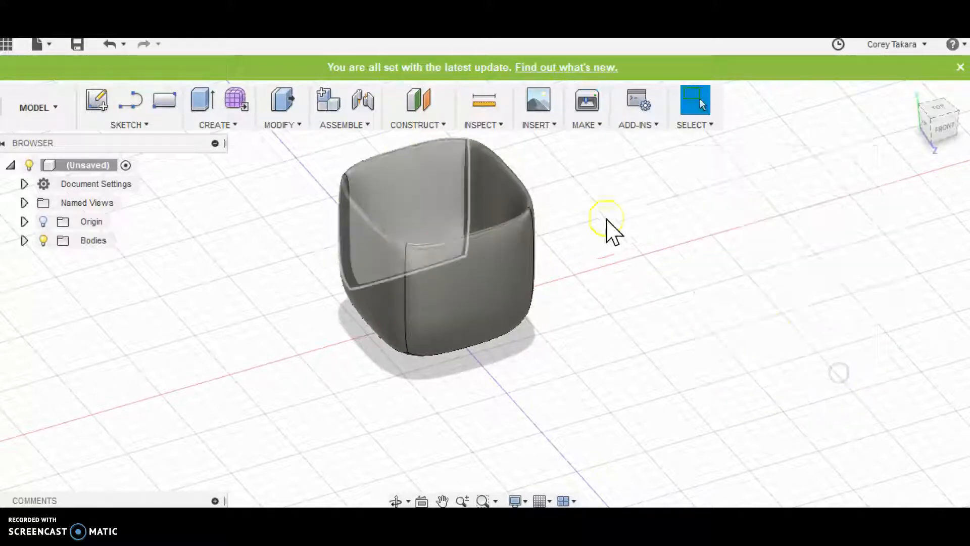
# - View the name and location options for saving the design, and cancel without saving
pyautogui.click(77, 45)
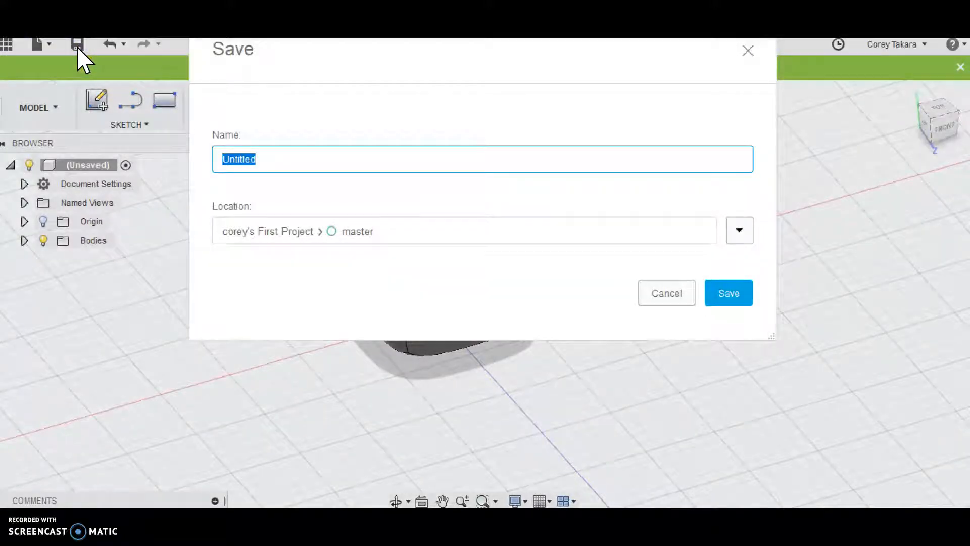
pyautogui.click(674, 299)
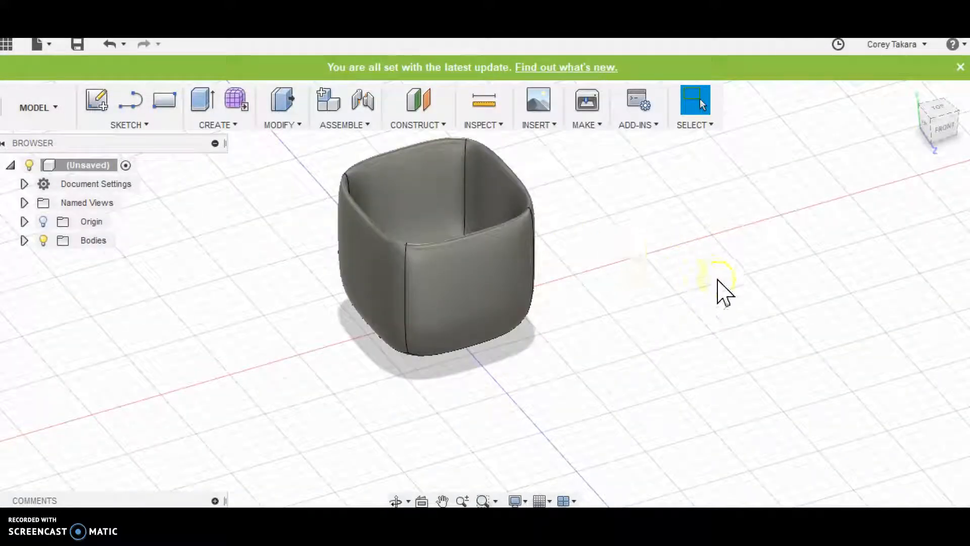